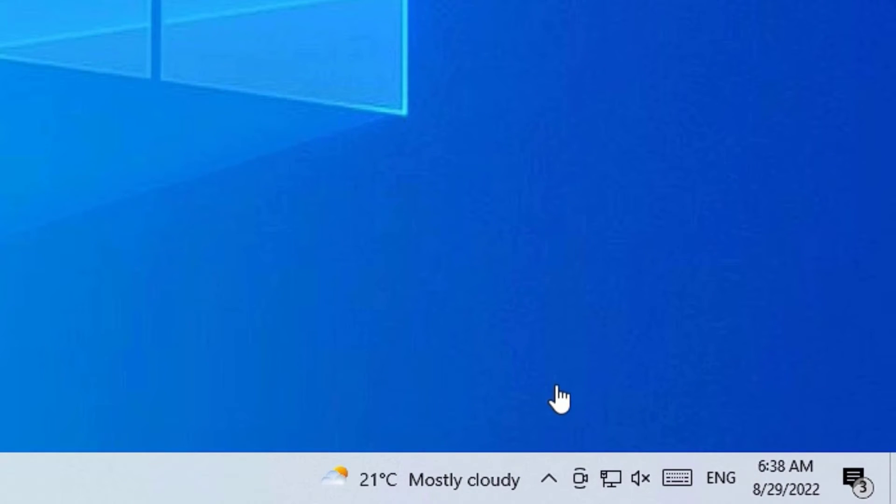
Step: Right-click the network tray icon to show Troubleshoot problems and the network settings options
right_click(612, 491)
Step: Troubleshoot all network adapters and report trouble reaching a specific website
click(703, 465)
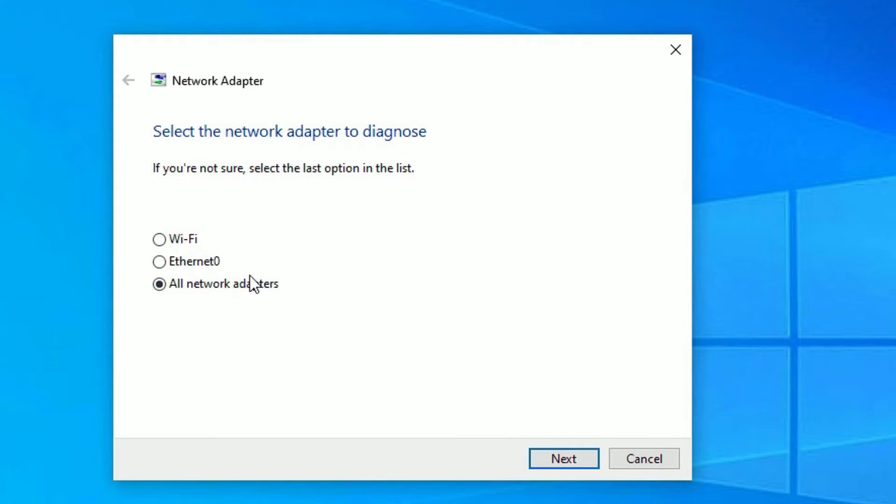
click(545, 453)
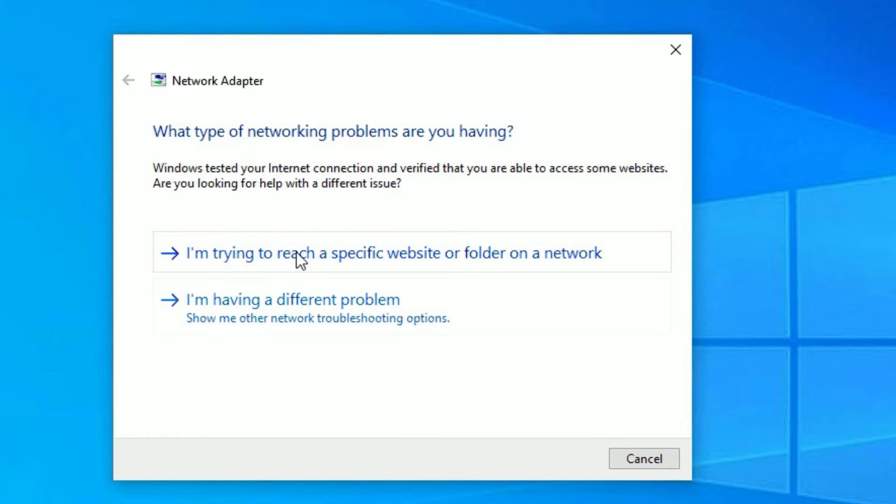
click(277, 263)
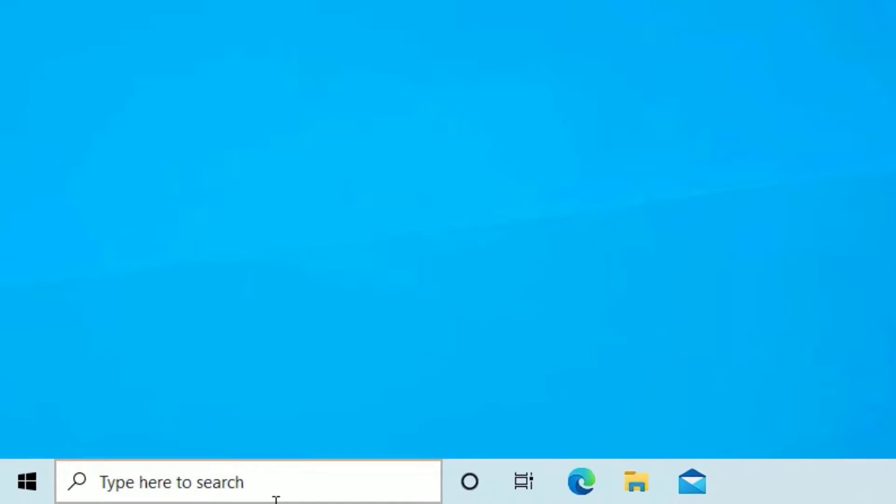
Step: Go through Control Panel's Network and Sharing Center to the network adapter list
click(114, 498)
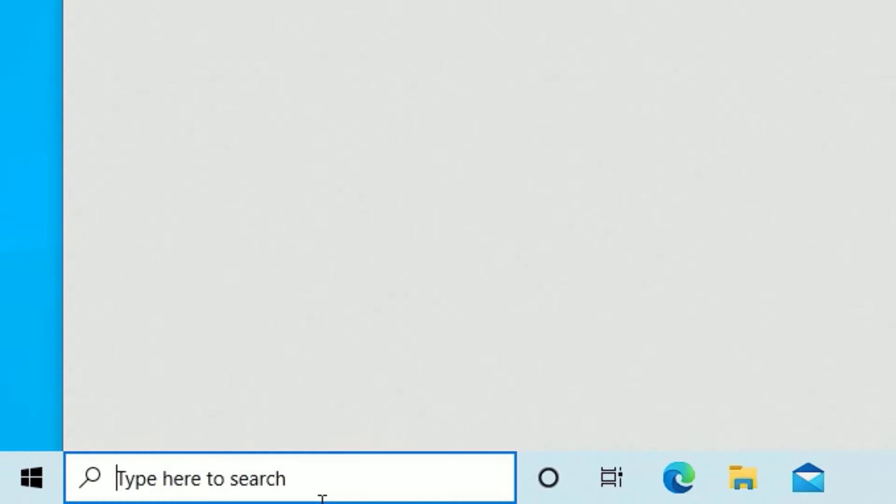
text(co)
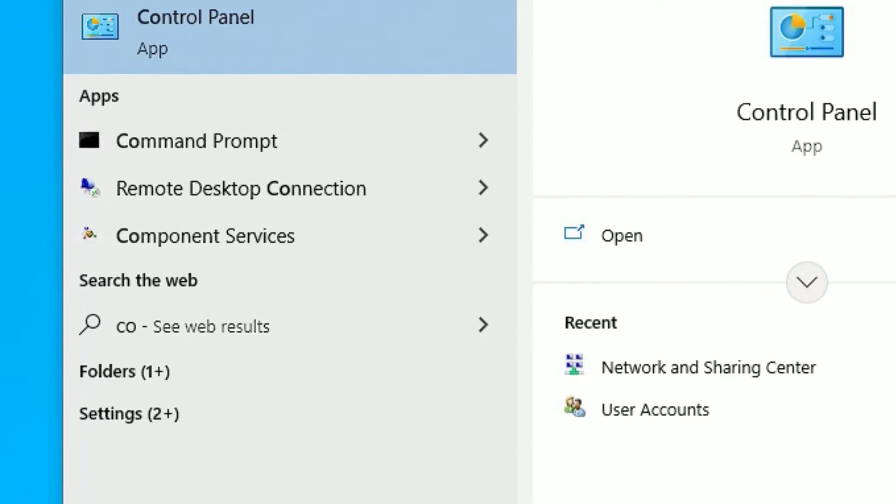
click(223, 83)
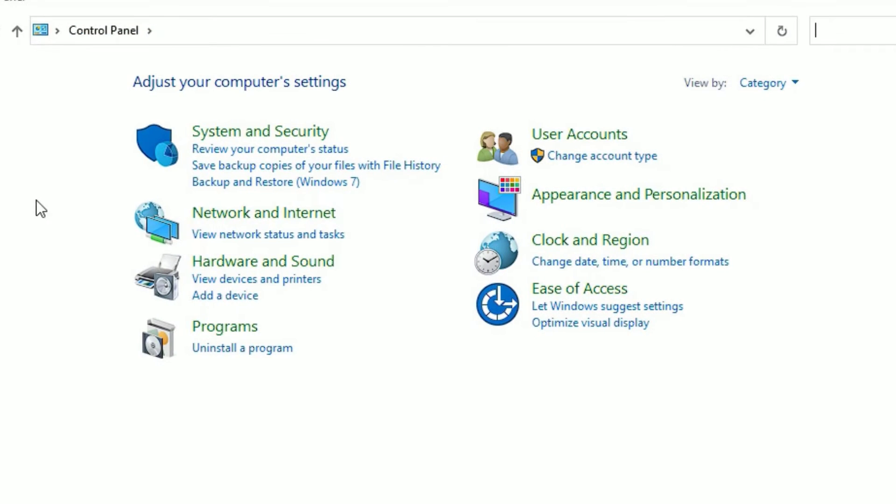
click(236, 217)
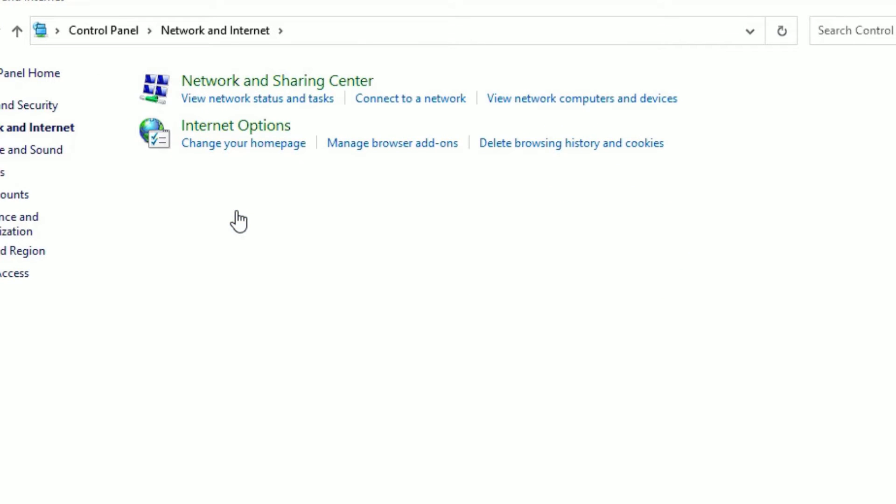
click(215, 83)
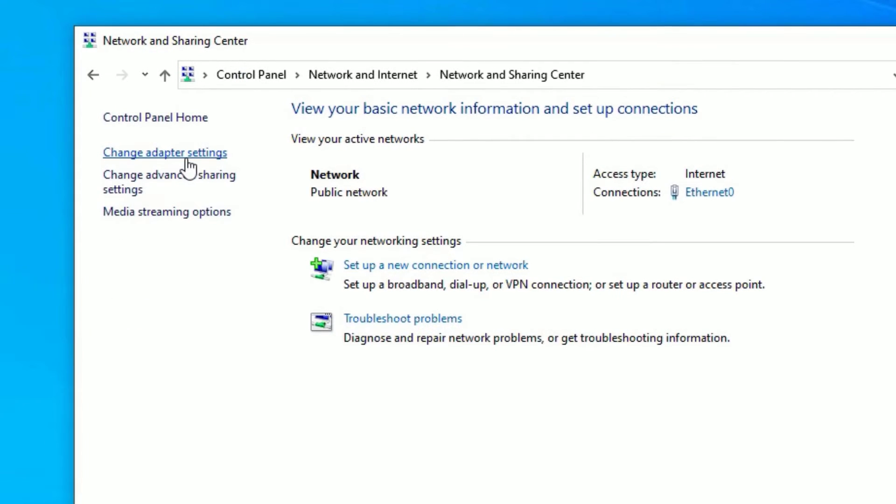
click(187, 159)
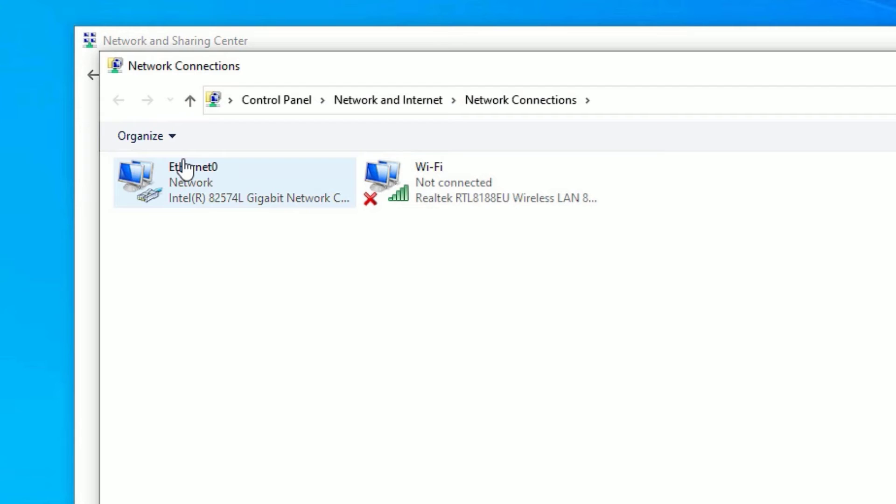
Step: Disable the Wi-Fi adapter, then enable it again
right_click(456, 181)
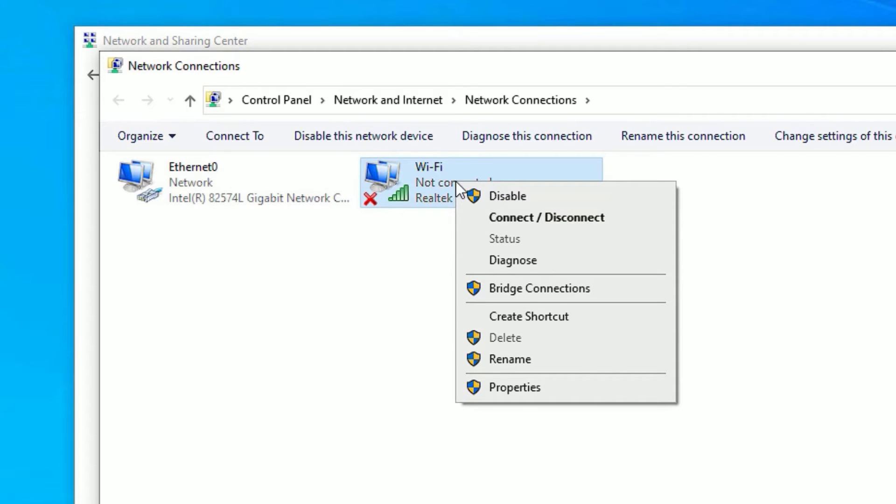
click(495, 204)
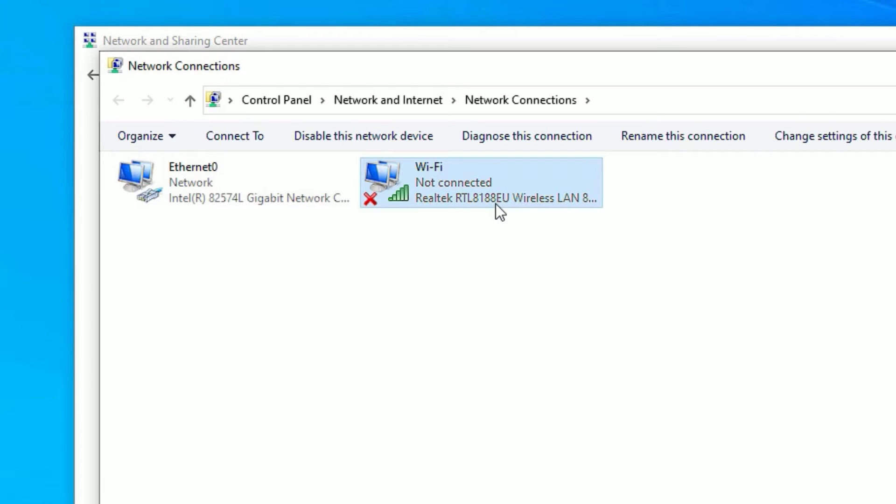
right_click(468, 181)
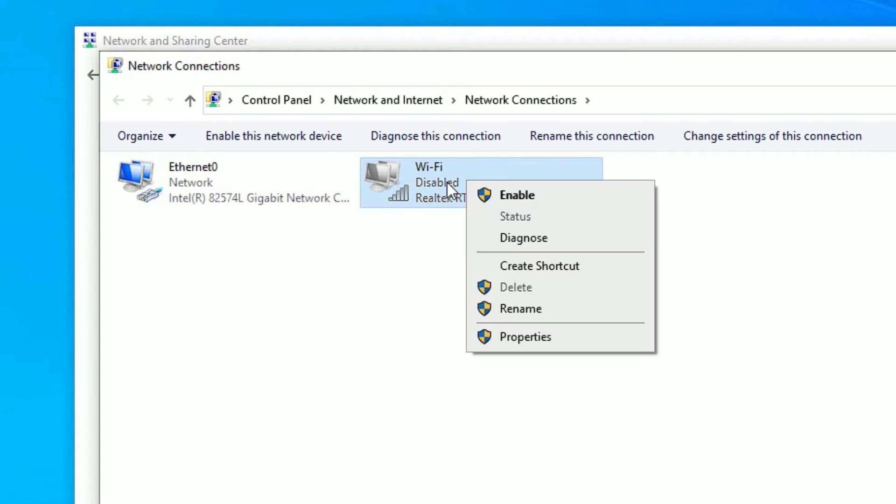
click(485, 198)
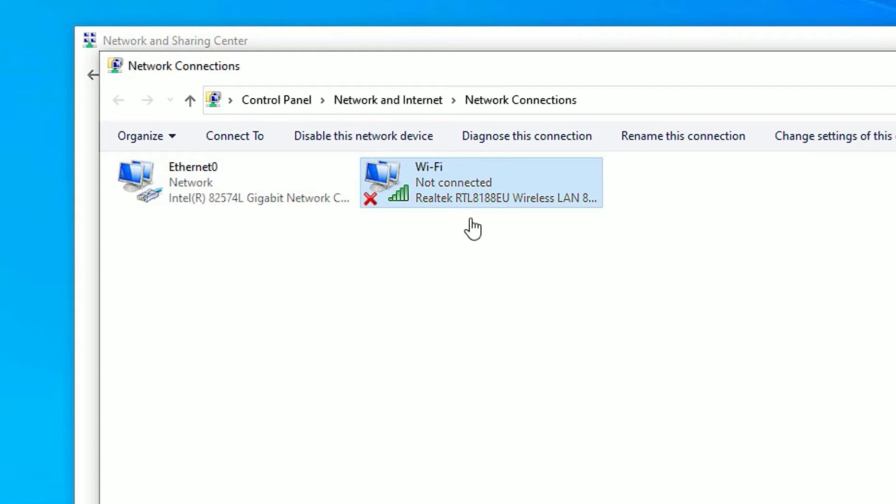
Step: Diagnose the Wi-Fi connection and request available networks, then cancel and close Network Connections and Network and Sharing Center
click(521, 139)
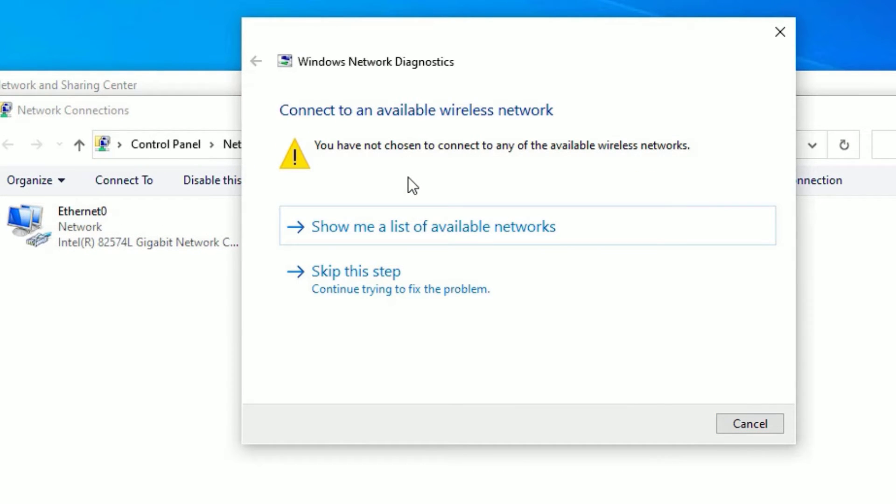
click(407, 225)
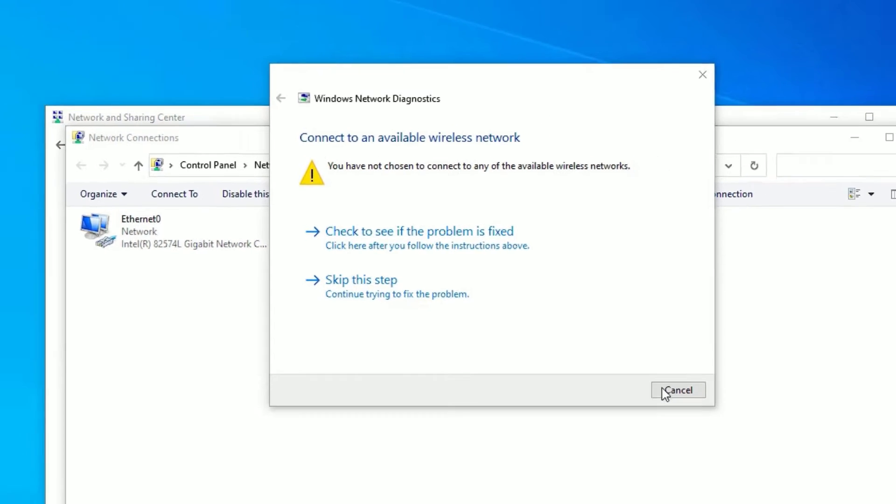
click(750, 423)
click(702, 172)
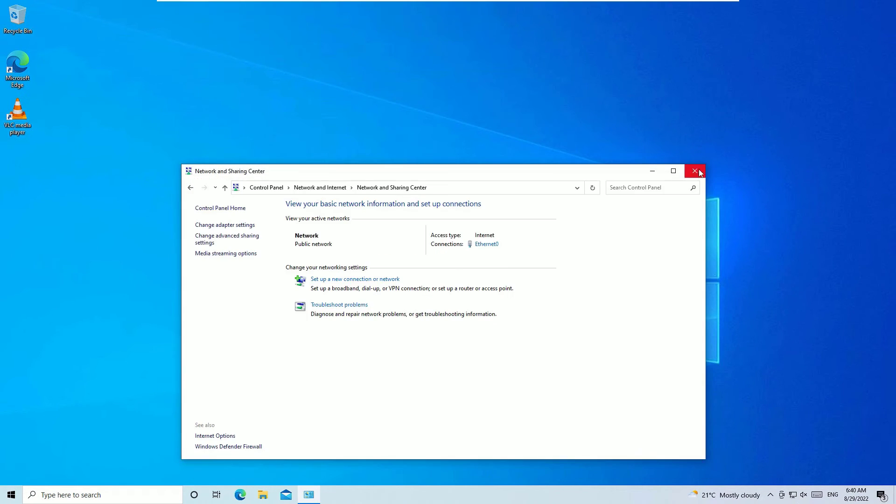
click(703, 172)
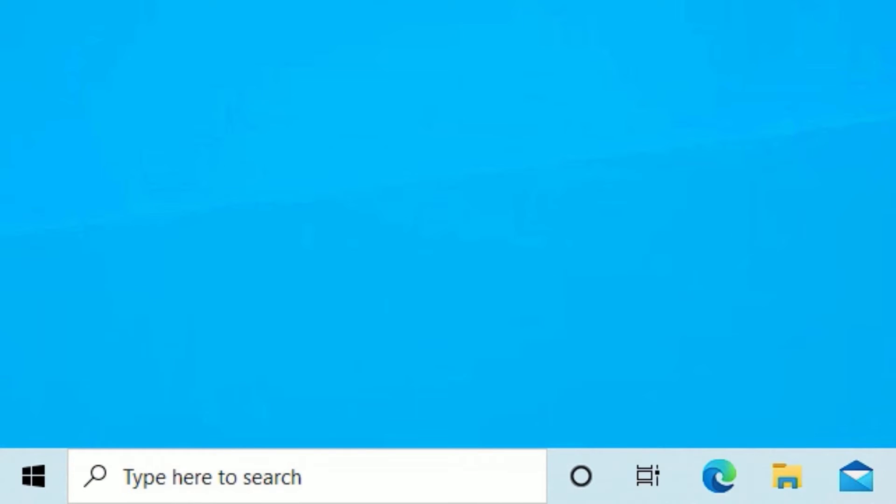
Step: In an administrator Command Prompt, run netsh int ip reset c:\resetlog.txt
click(290, 485)
text(cmd)
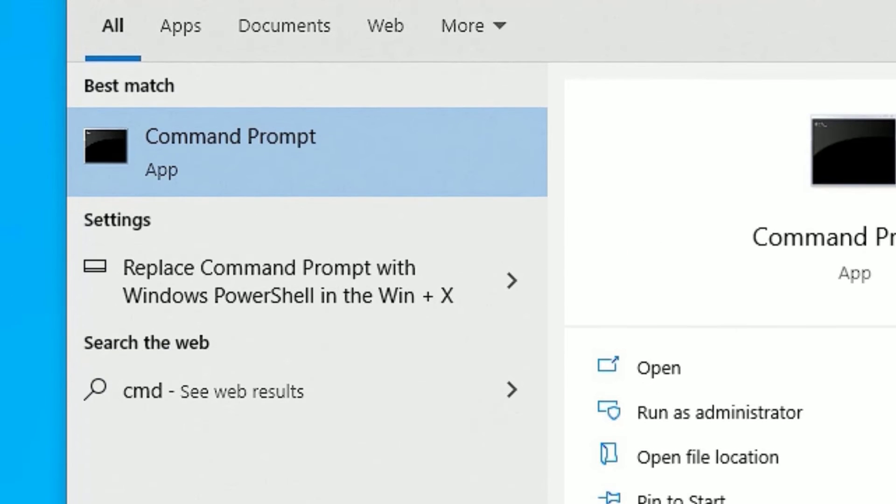
right_click(216, 171)
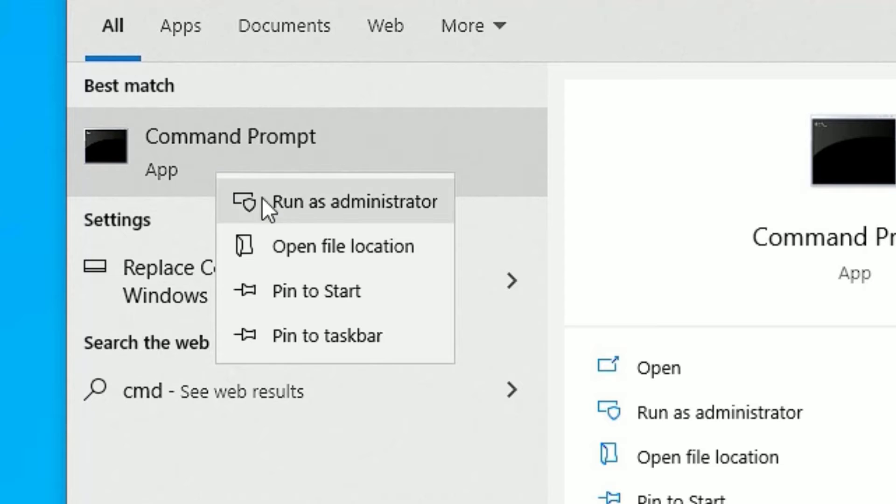
click(290, 205)
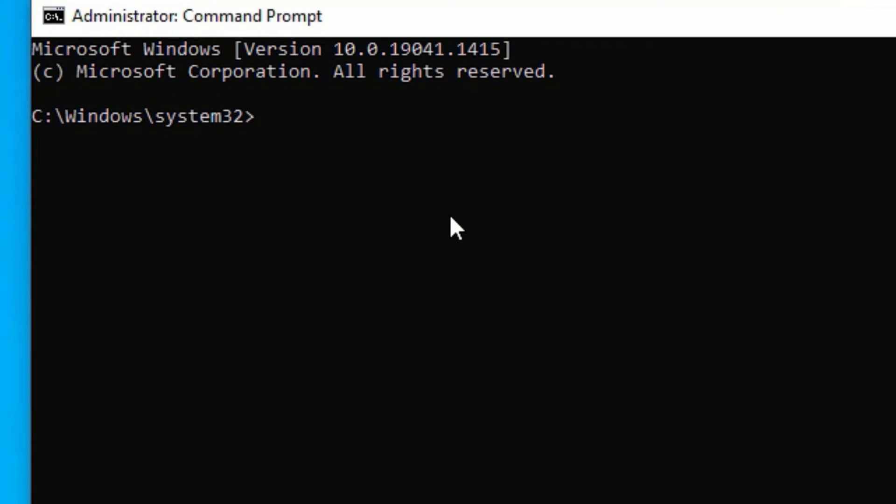
text(netsh)
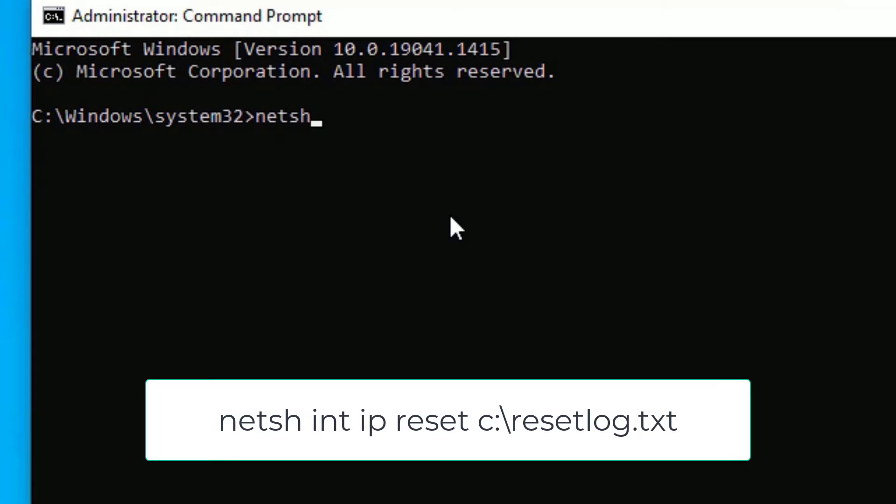
text( int ip rese)
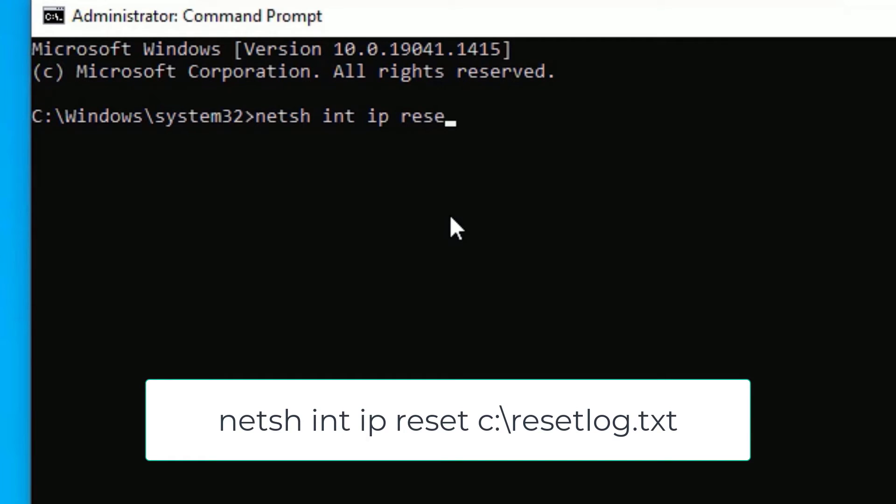
text(t c:)
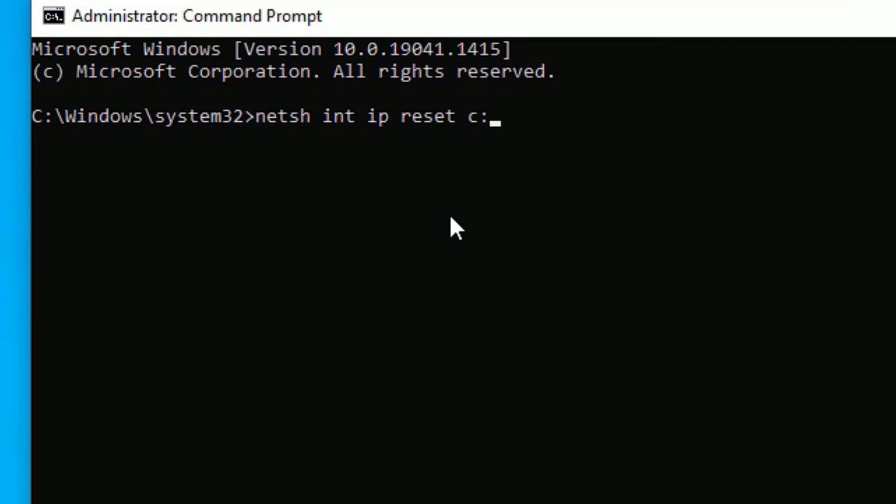
text(\reset)
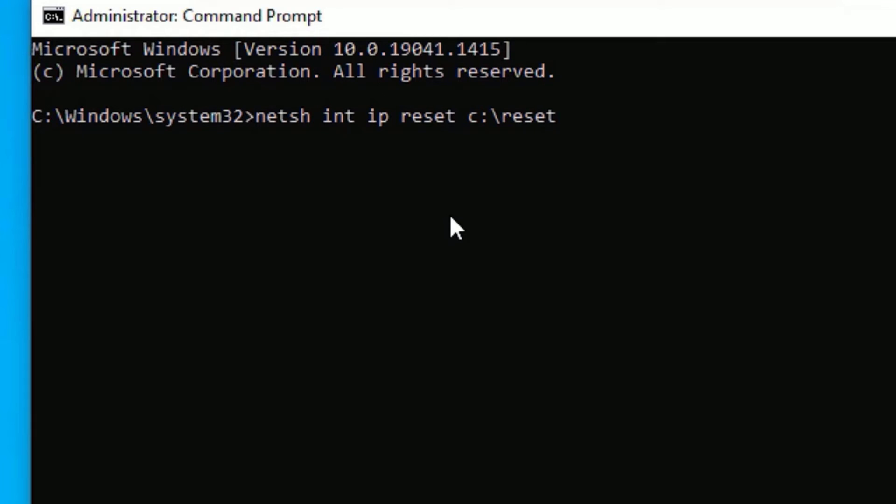
text(log.txt)
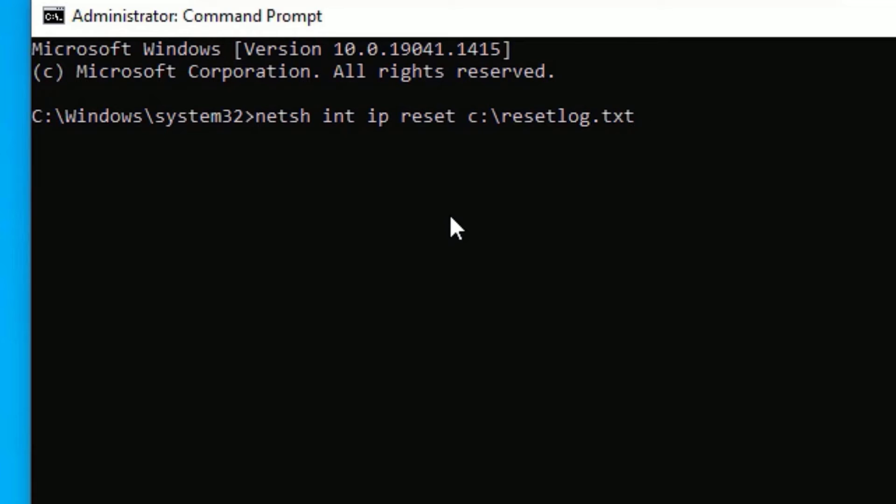
key(Return)
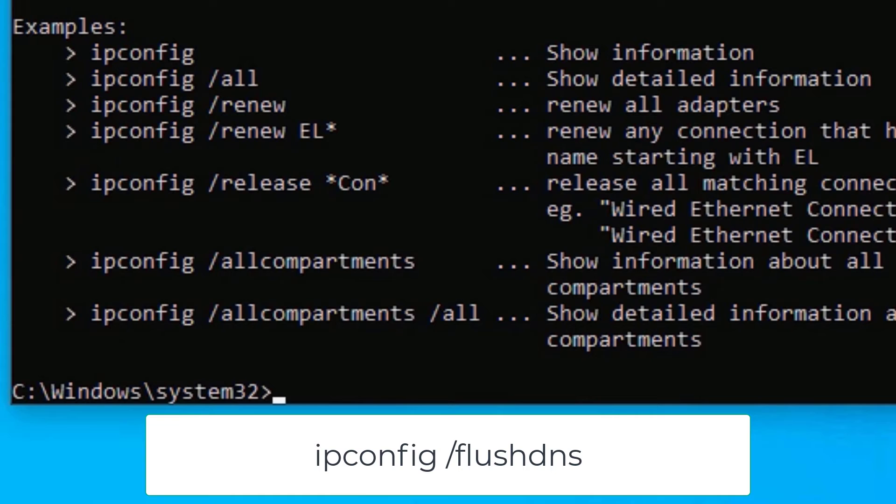
Step: Run ipconfig /flushdns, ipconfig /release and netsh winsock reset
text(ipconfig /flushdns)
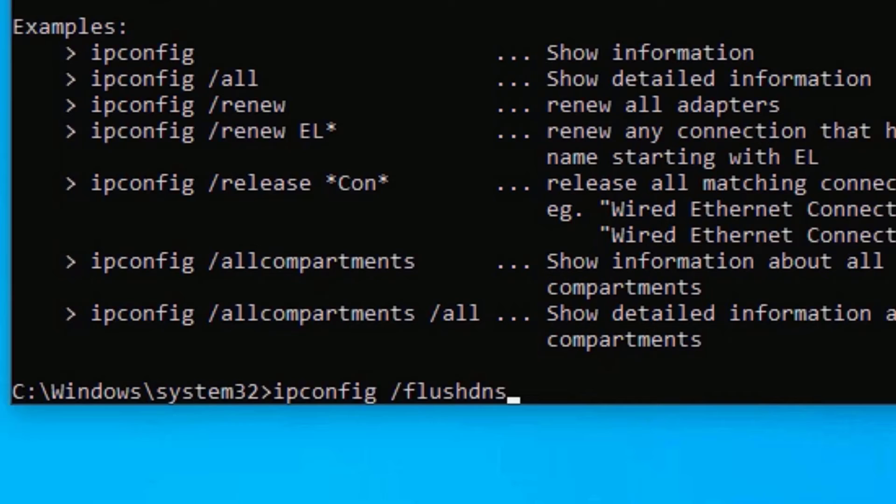
key(Return)
text(ipconfig /release)
key(Return)
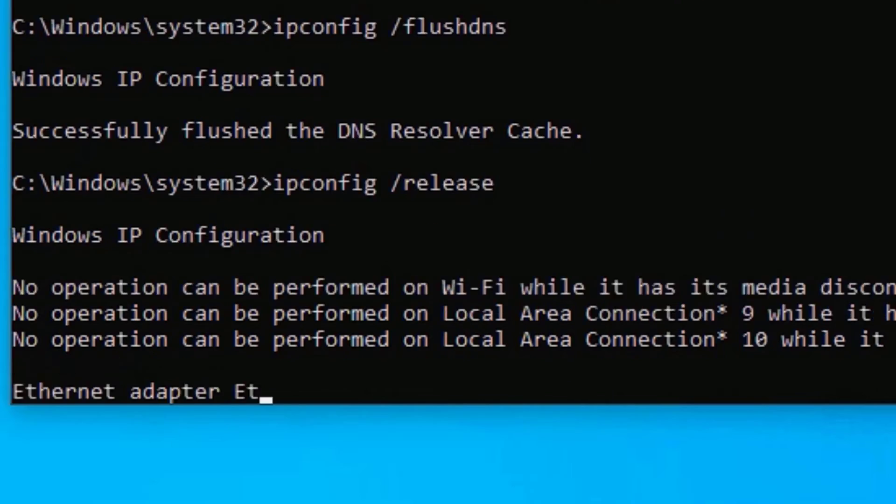
text(netsh w)
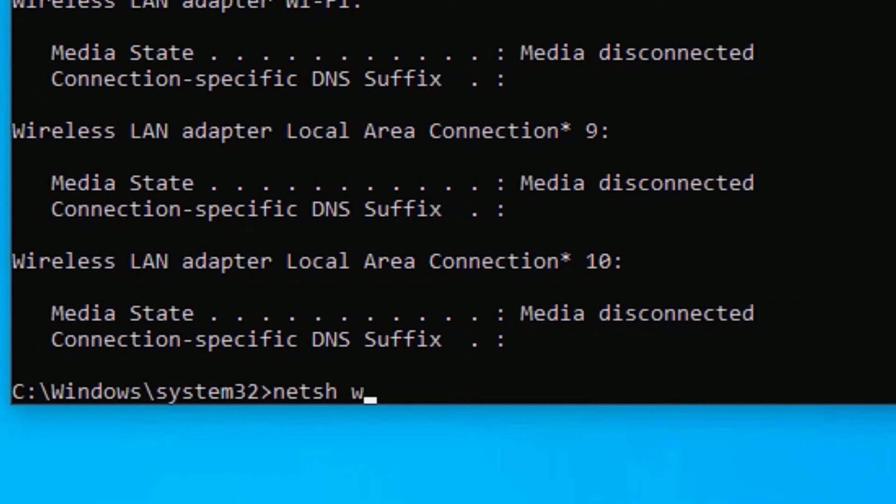
text(insock reset)
key(Return)
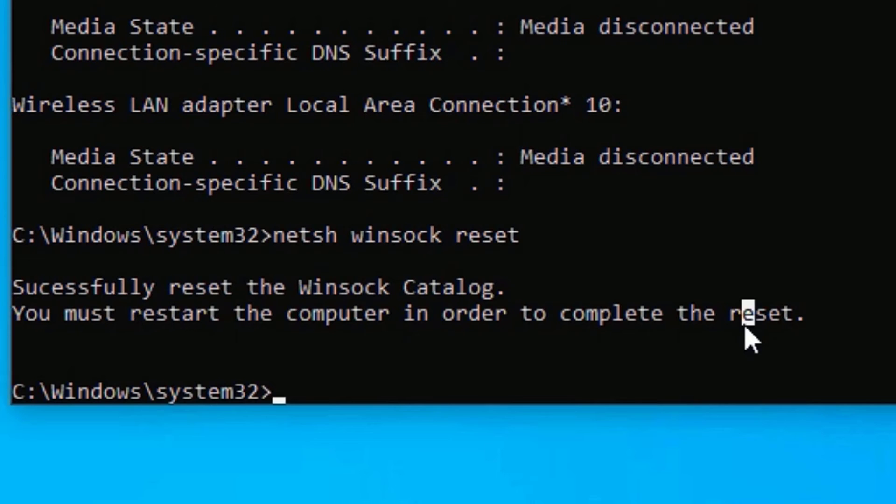
Step: Exit Command Prompt, bring up the Start menu's power options, then dismiss the menu
text(exit)
key(Return)
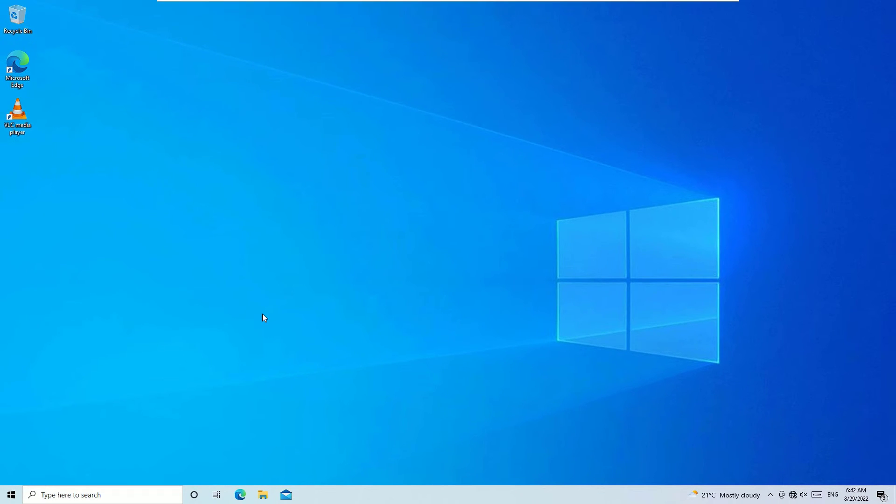
key(super)
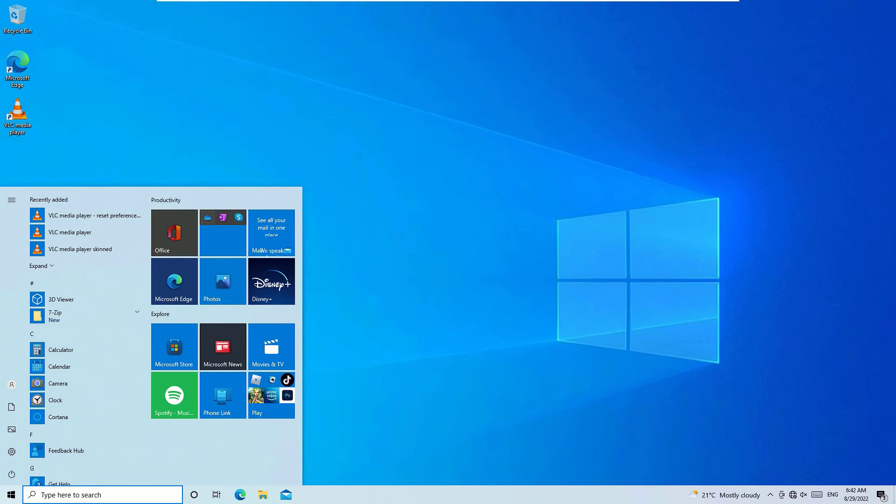
click(14, 474)
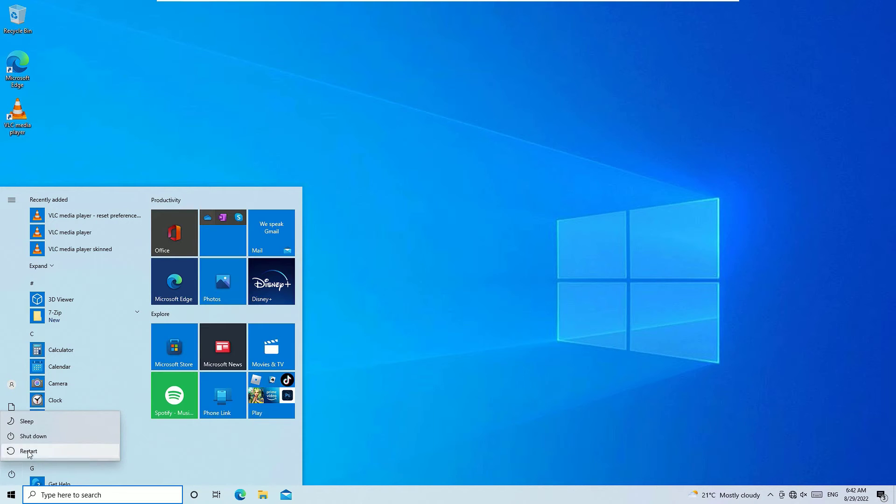
key(Escape)
click(508, 341)
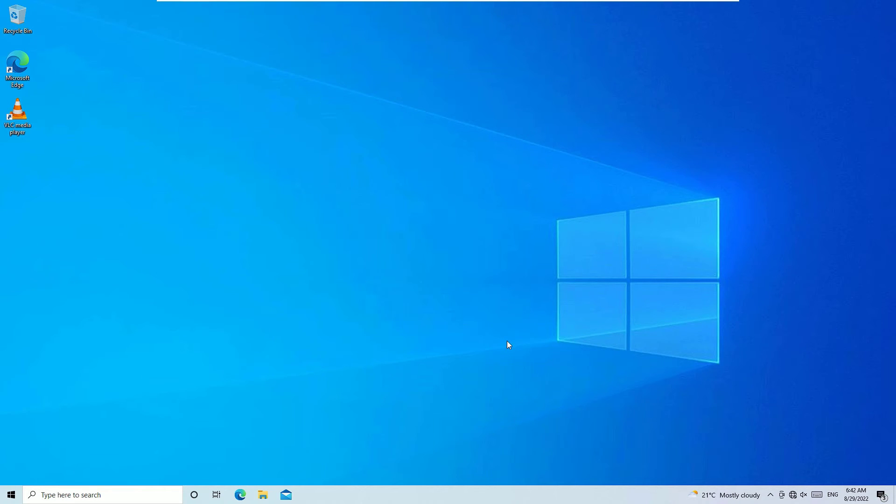
click(61, 497)
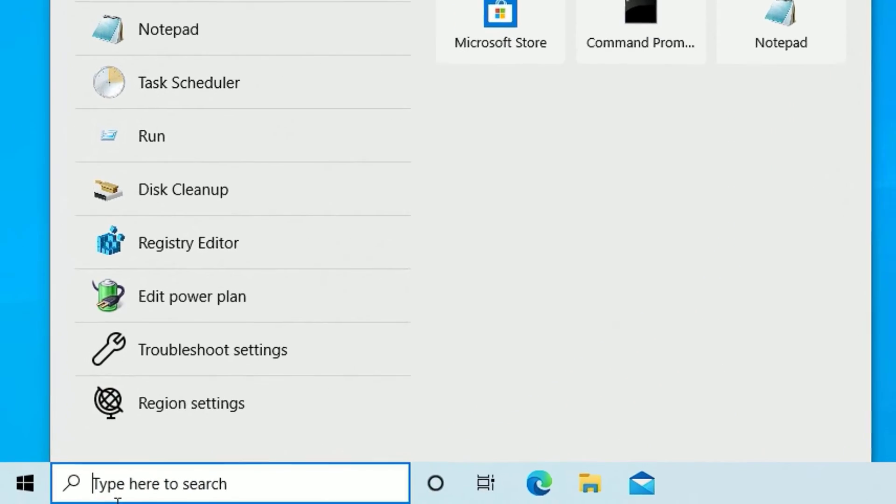
Step: Open Device Manager via a 'dev' search and expand Network adapters to the Realtek adapter
text(dev)
key(Return)
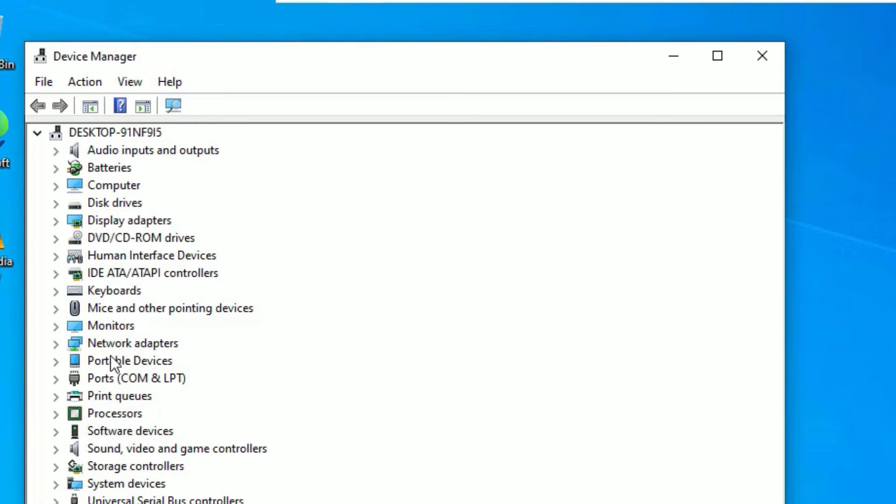
double_click(125, 345)
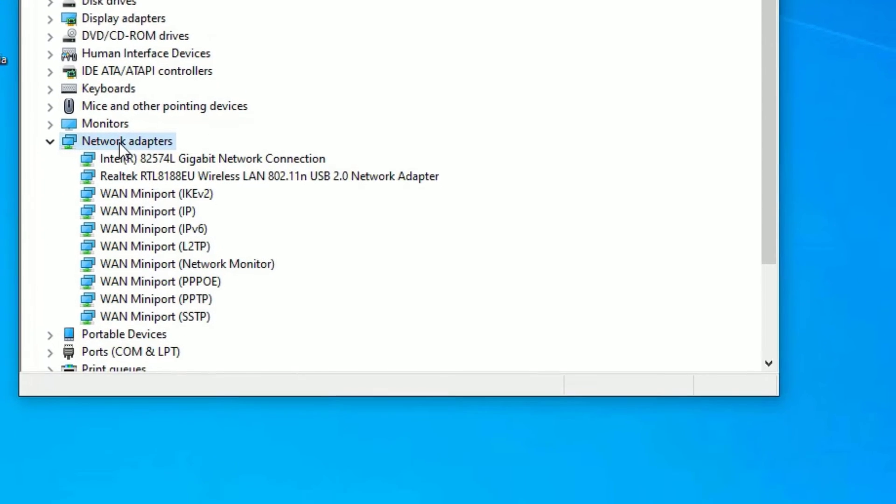
click(228, 119)
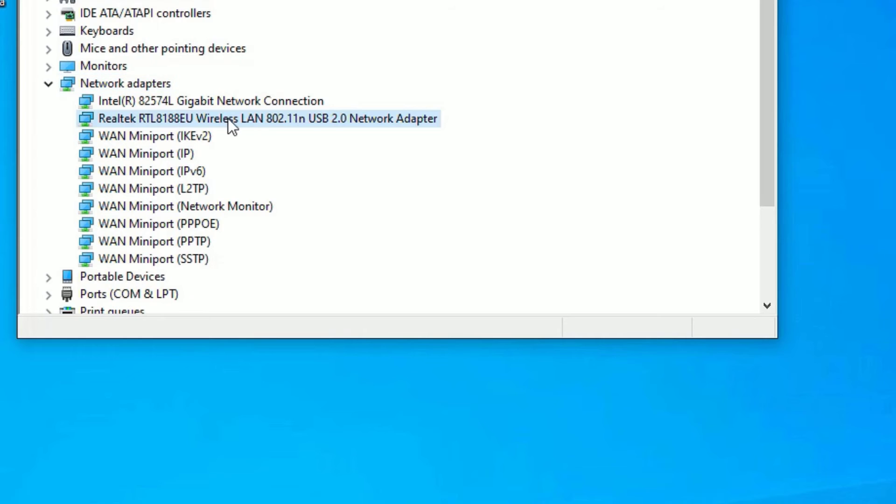
Step: Reinstall the Realtek RTL8188EU adapter driver, choosing it from drivers already on the computer
right_click(269, 123)
click(340, 137)
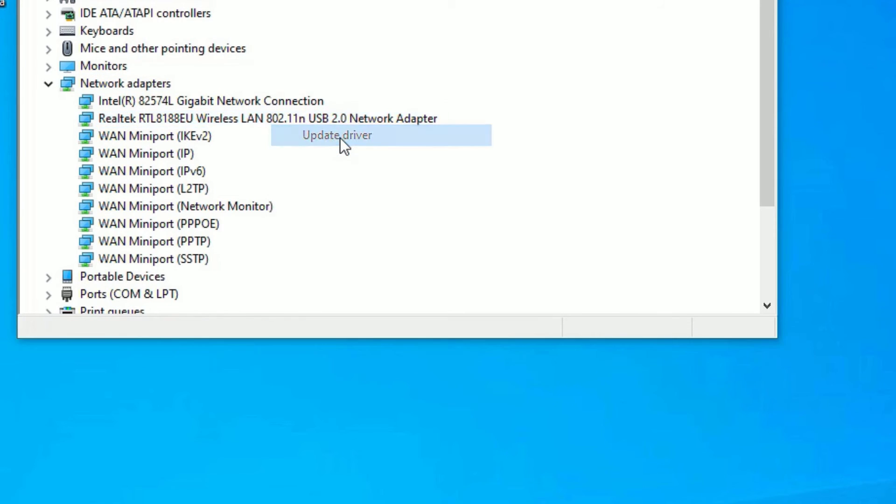
click(340, 142)
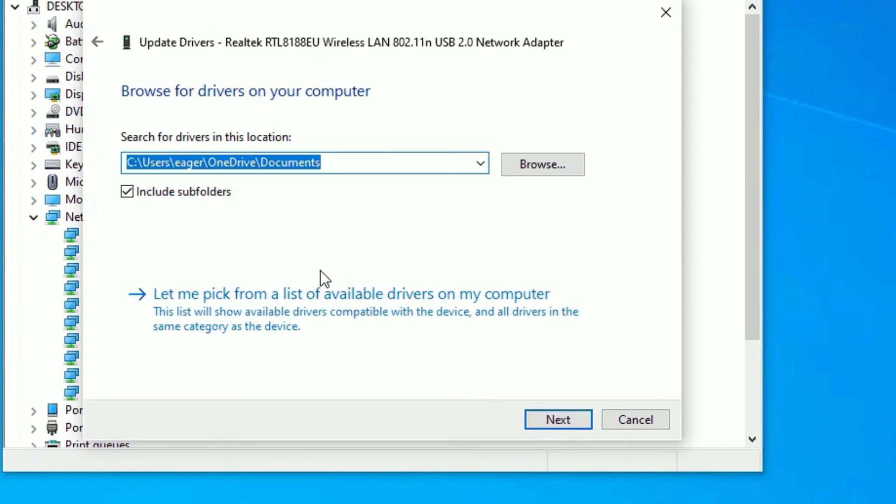
click(295, 329)
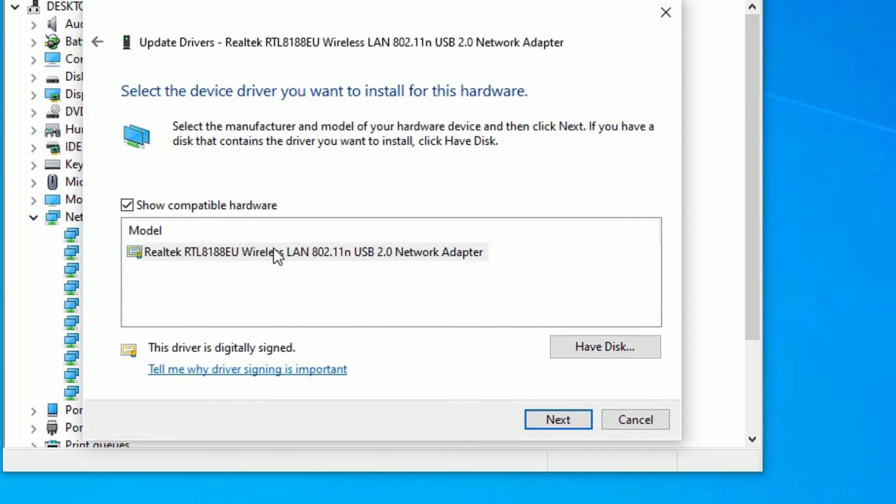
click(274, 250)
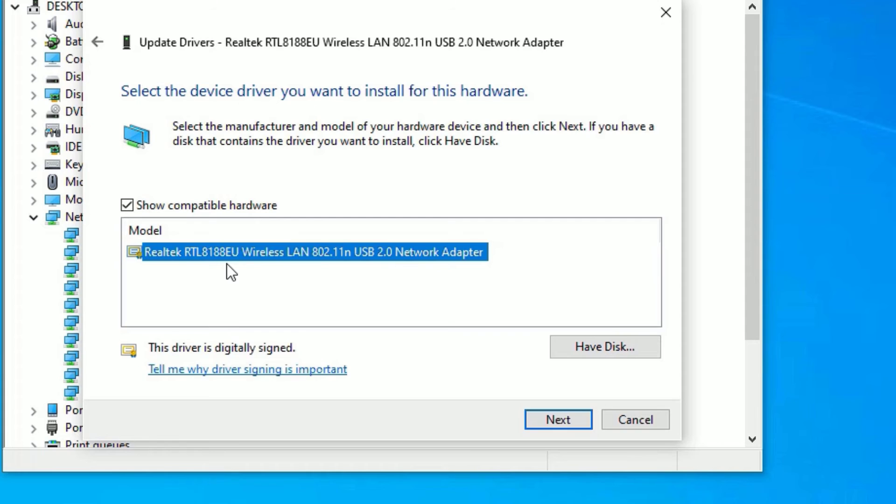
click(227, 264)
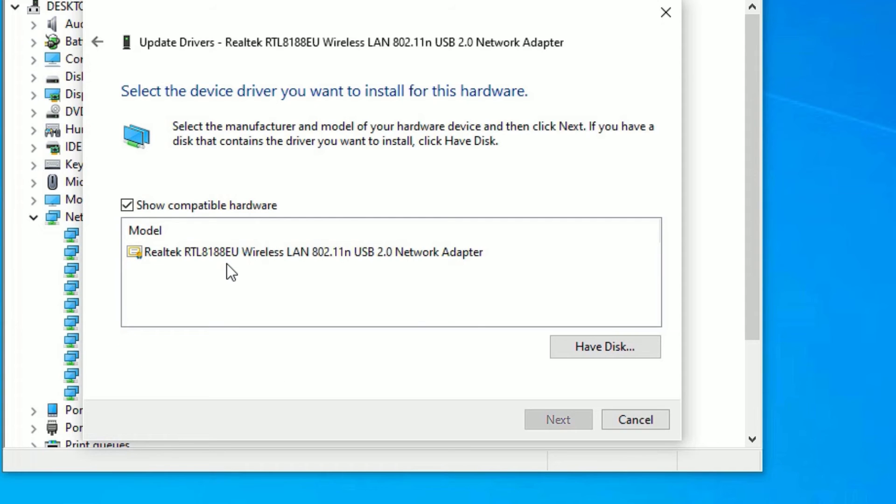
click(212, 256)
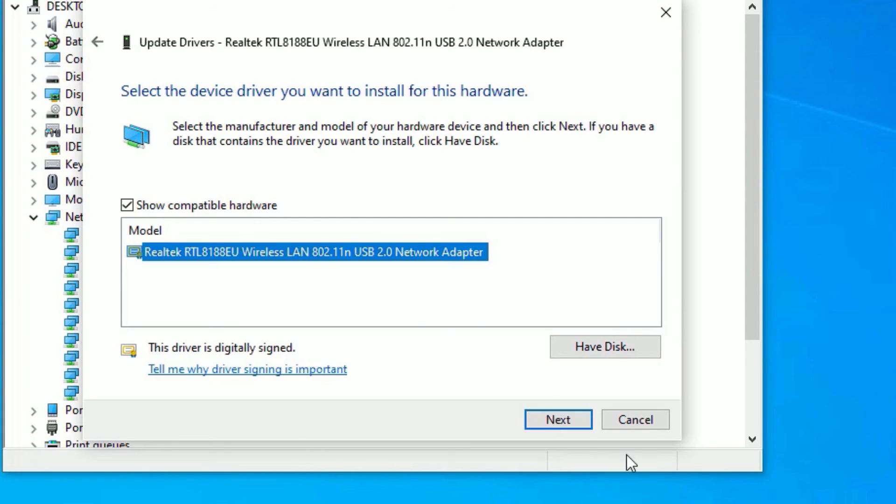
click(545, 413)
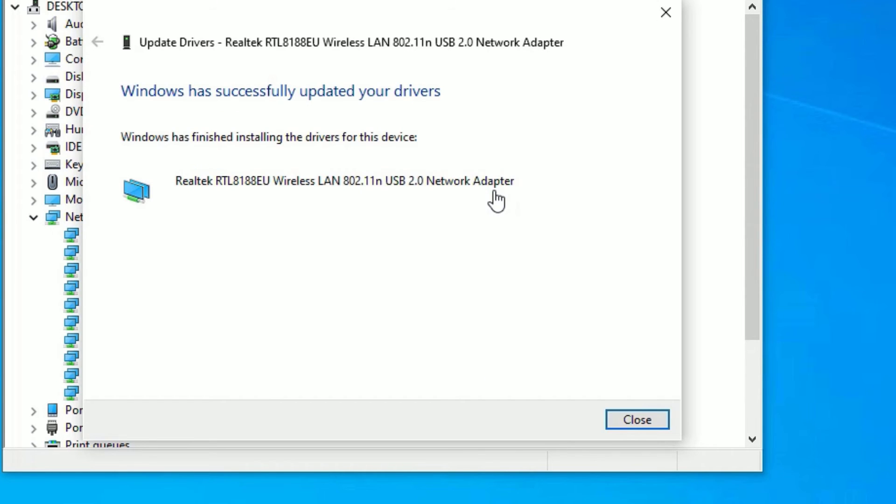
click(620, 425)
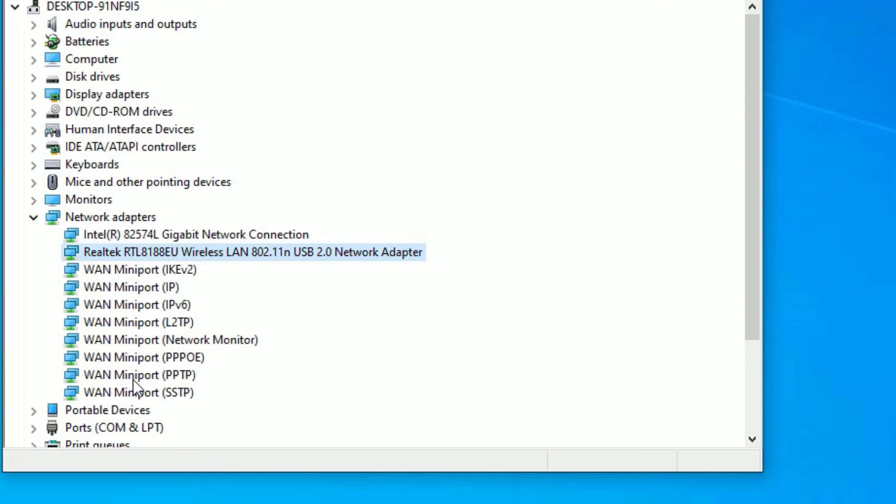
Step: Start an Intel adapter driver update, cancel it, and close Device Manager
right_click(214, 236)
click(278, 257)
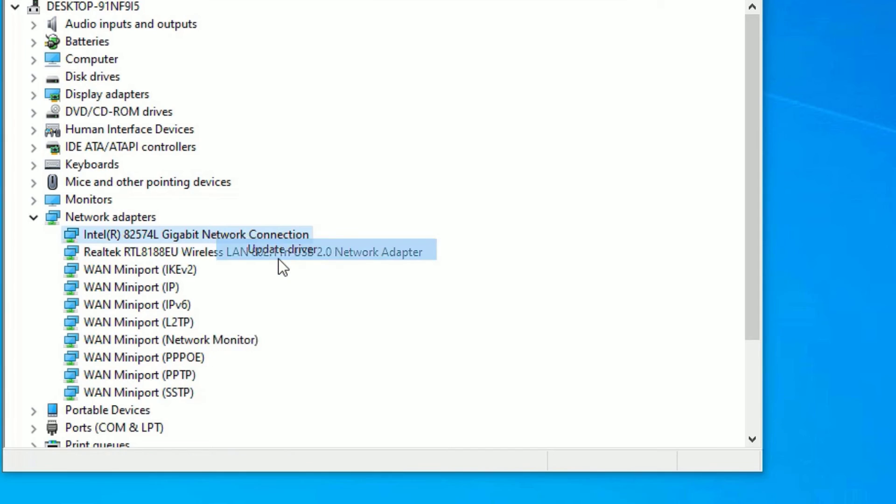
click(633, 420)
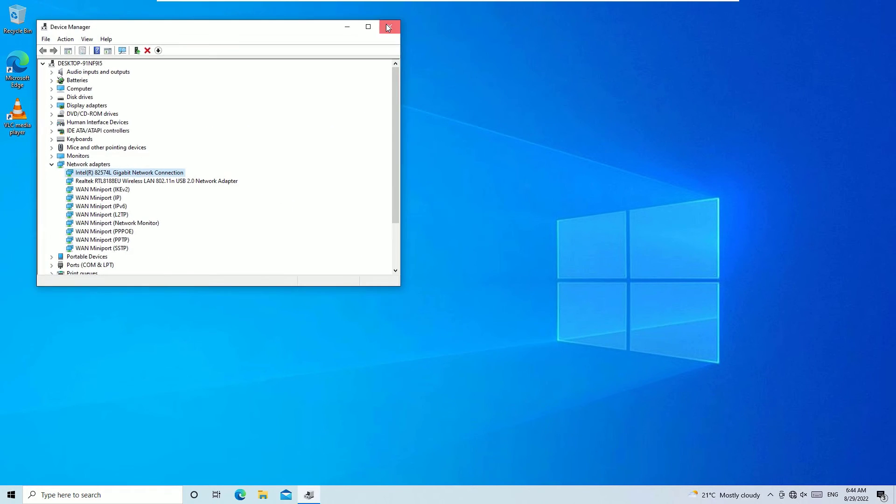
click(386, 25)
Step: Open and dismiss Start, search 'settings', then bring up the Start button's shortcut menu
click(11, 495)
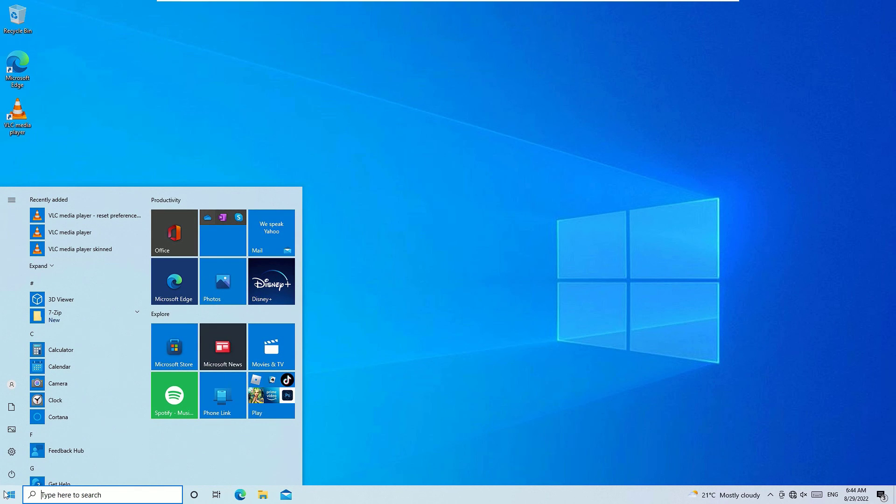
click(578, 320)
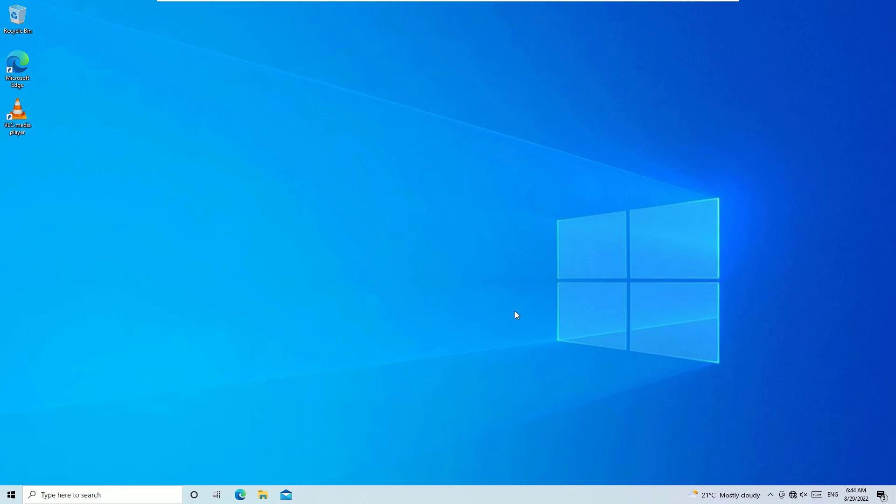
click(66, 498)
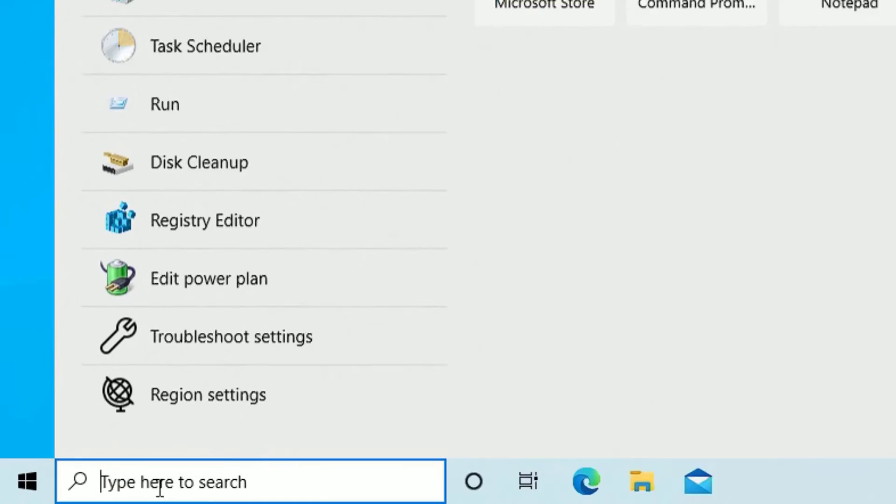
text(settings)
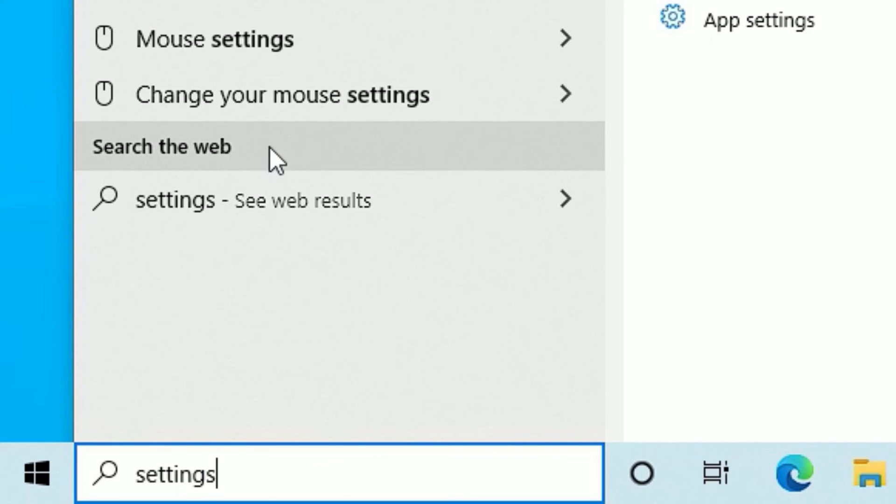
key(Escape)
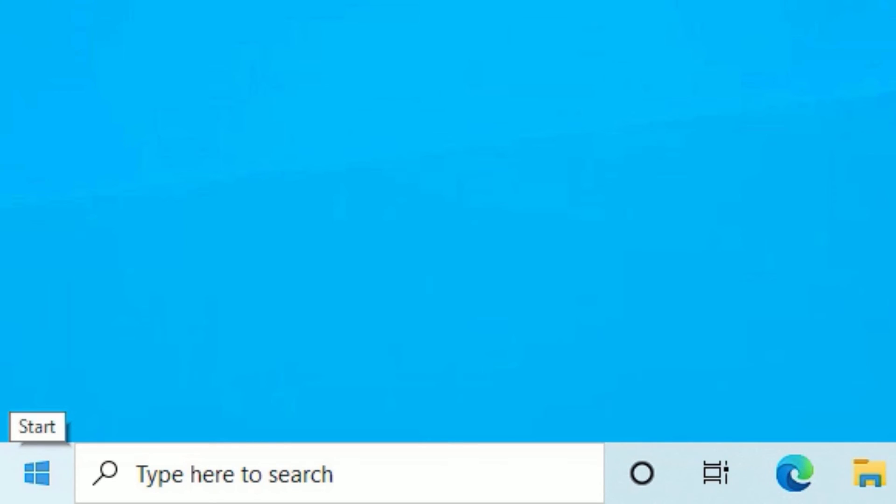
right_click(36, 474)
Step: Open Settings' Network & Internet status page and confirm a Network reset of all adapters
click(110, 190)
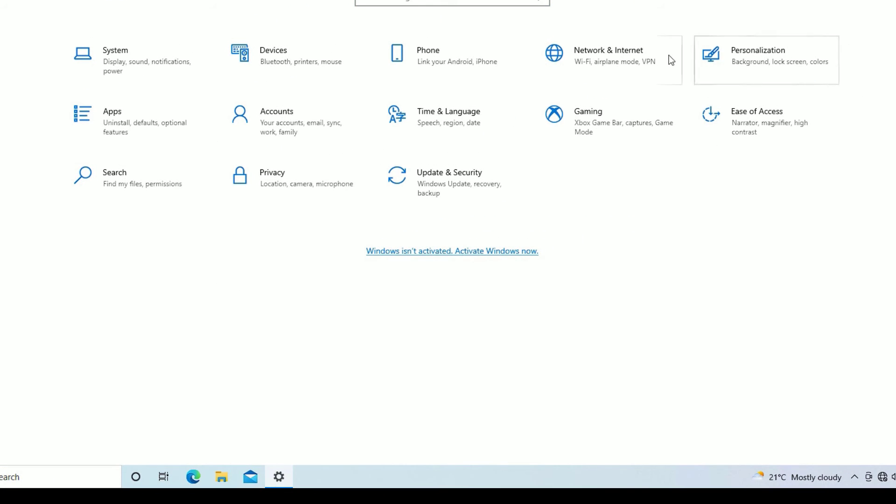
click(606, 56)
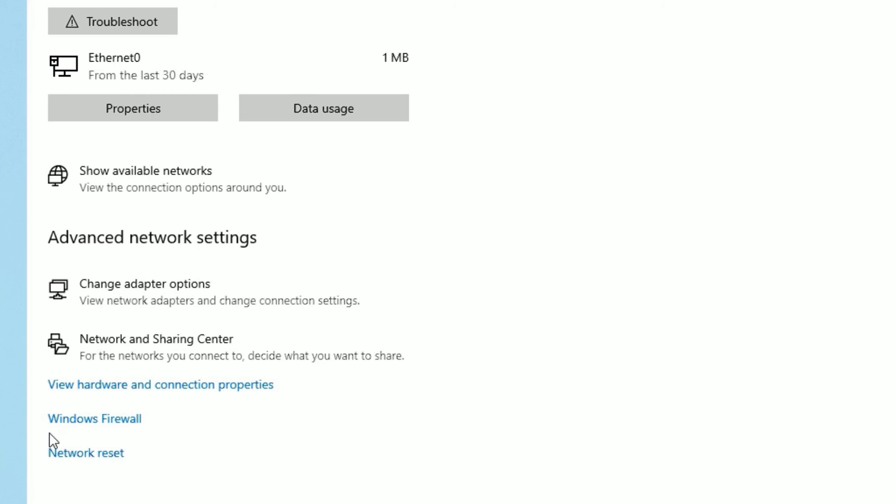
click(69, 453)
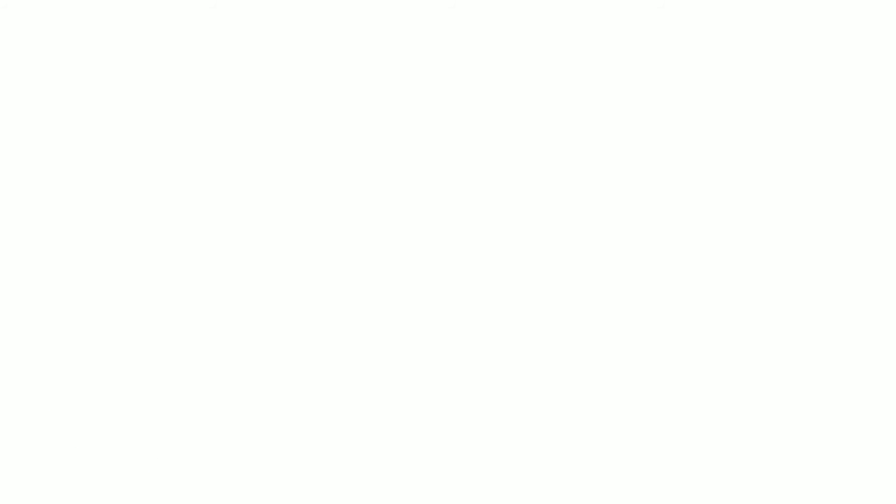
click(42, 263)
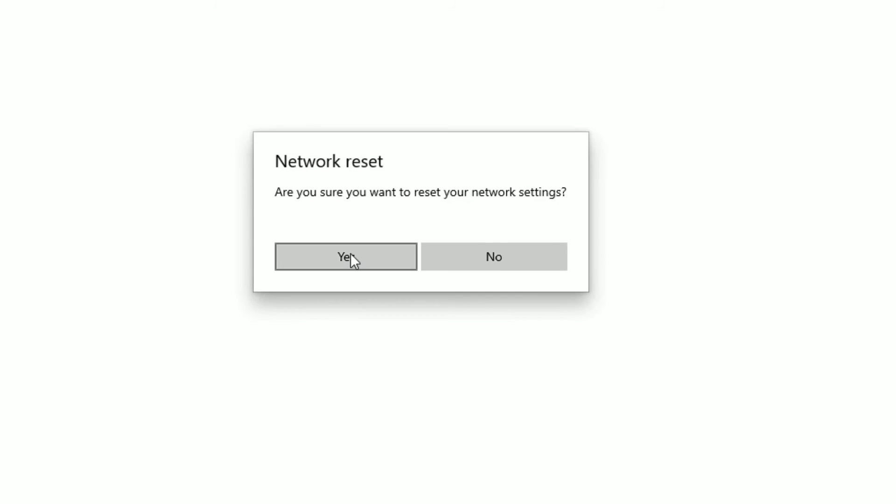
click(351, 256)
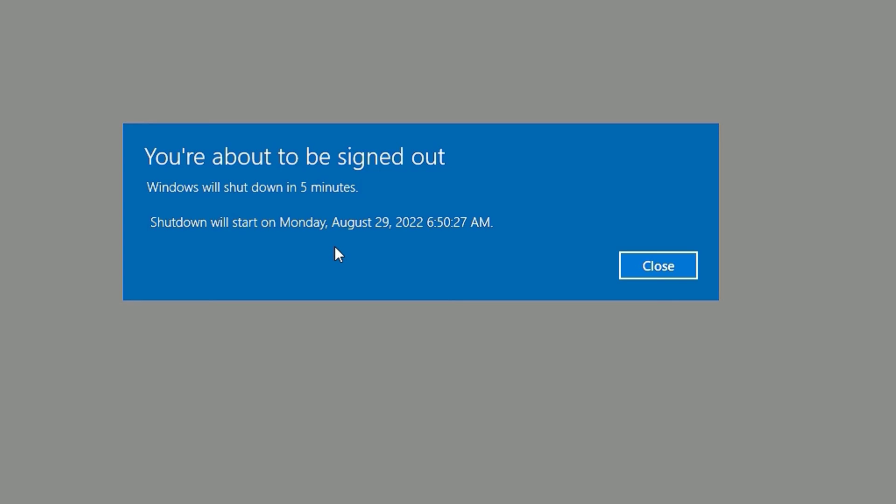